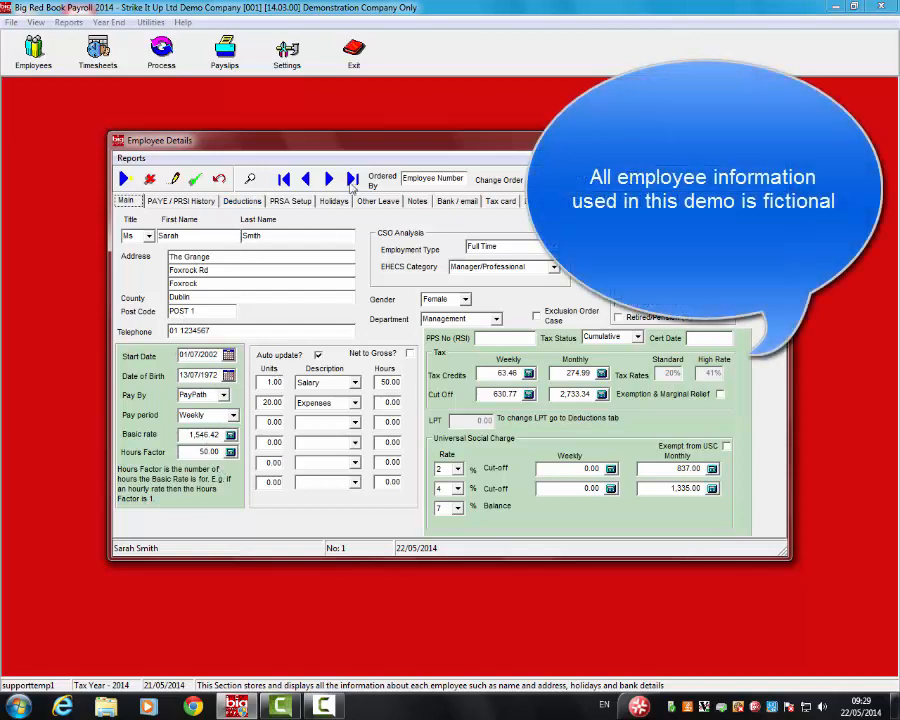
Step through each employee's record to the last one, then close Employee Details.
{"action": "left_click", "coordinate": [329, 179]}
{"action": "left_click", "coordinate": [329, 179]}
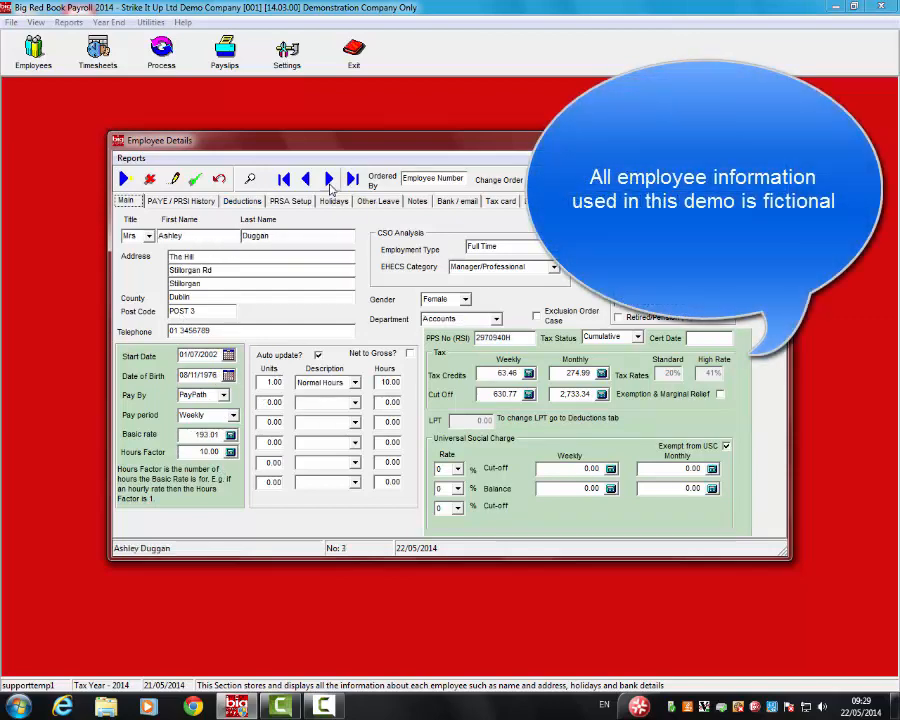
{"action": "left_click", "coordinate": [329, 179]}
{"action": "left_click", "coordinate": [329, 179]}
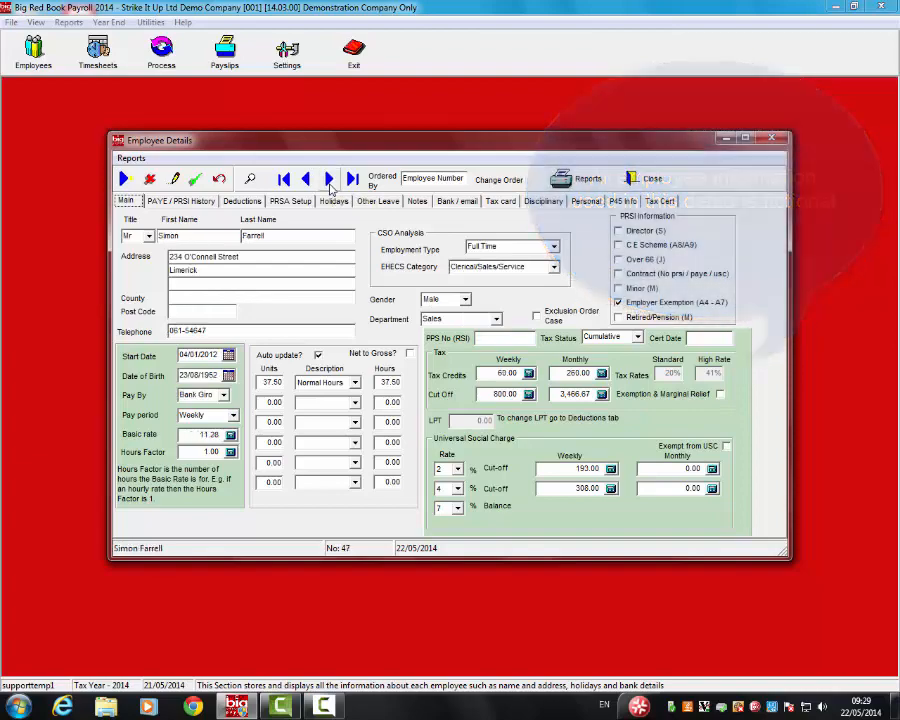
{"action": "left_click", "coordinate": [329, 179]}
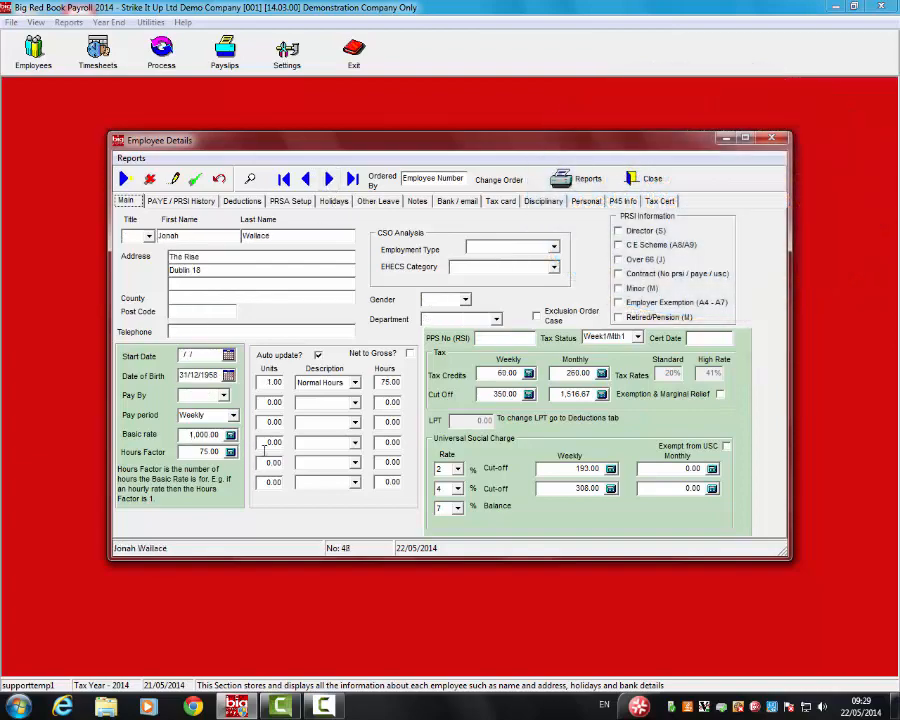
{"action": "left_click", "coordinate": [647, 178]}
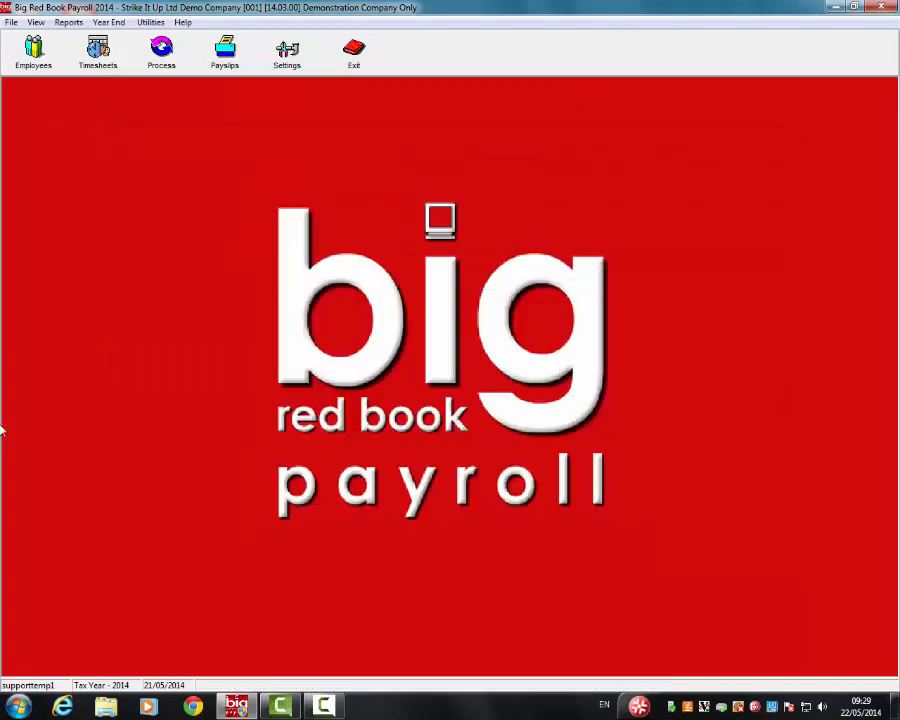
Start a time sheet run dated 03/01/2014 with a Weekly wage interval for tax week 1.
{"action": "left_click", "coordinate": [100, 60]}
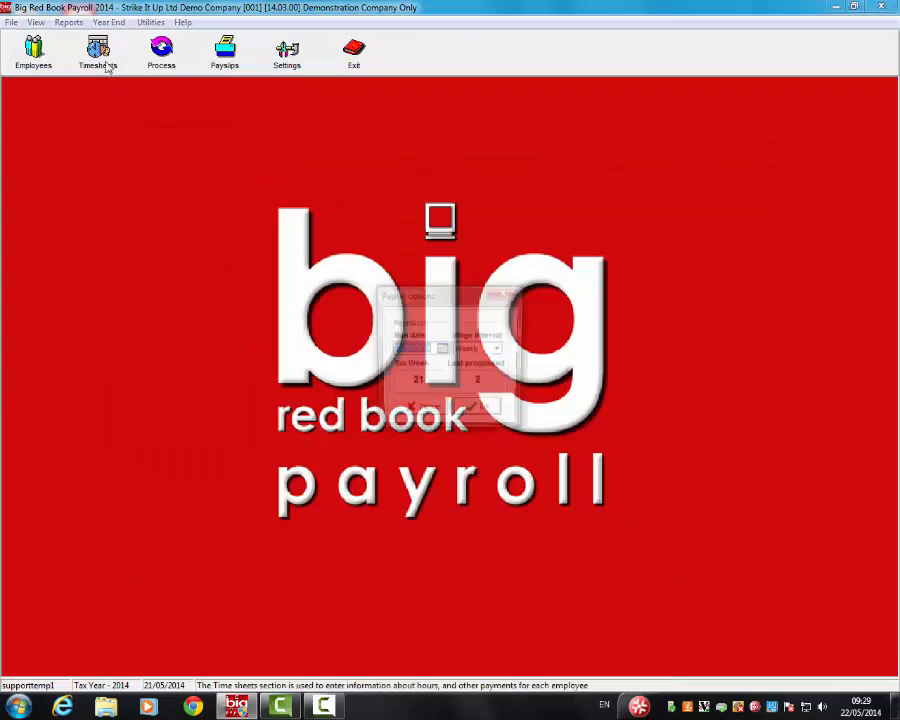
{"action": "left_click", "coordinate": [442, 349]}
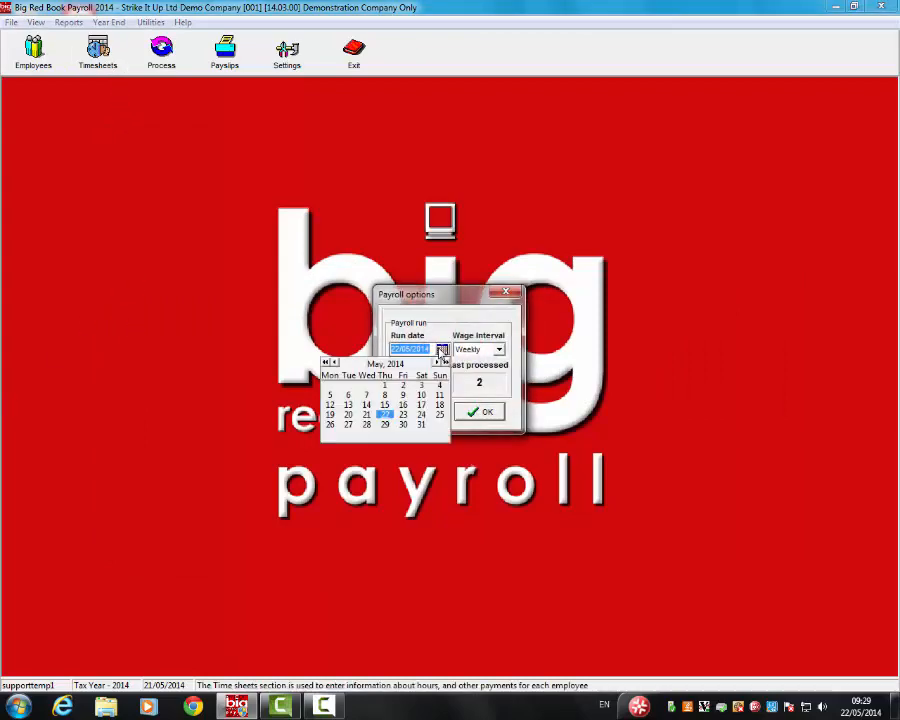
{"action": "left_click", "coordinate": [335, 362]}
{"action": "left_click", "coordinate": [335, 362]}
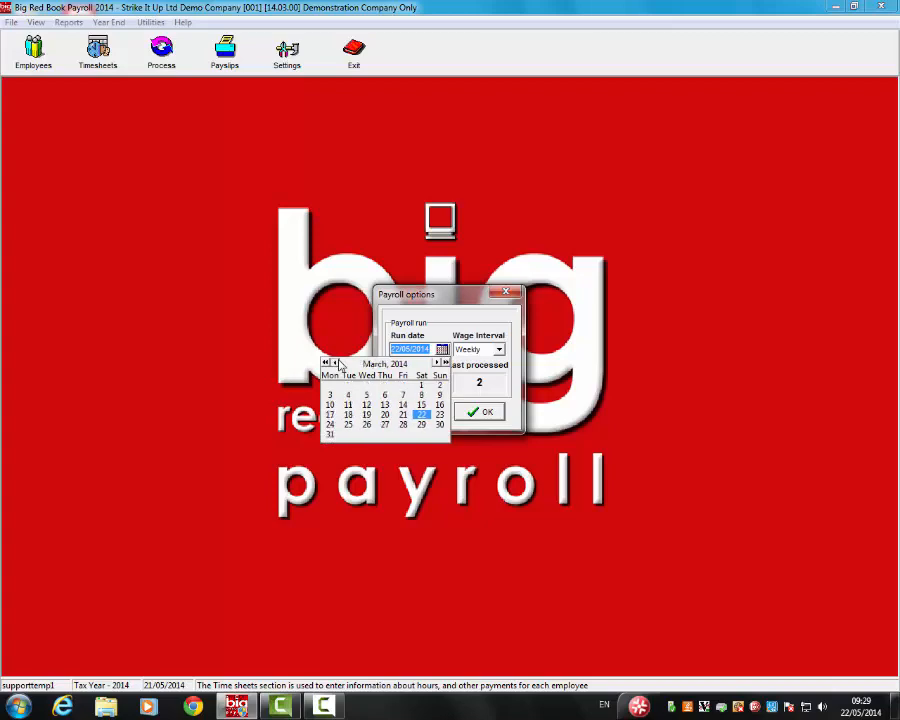
{"action": "left_click", "coordinate": [335, 362]}
{"action": "left_click", "coordinate": [335, 362]}
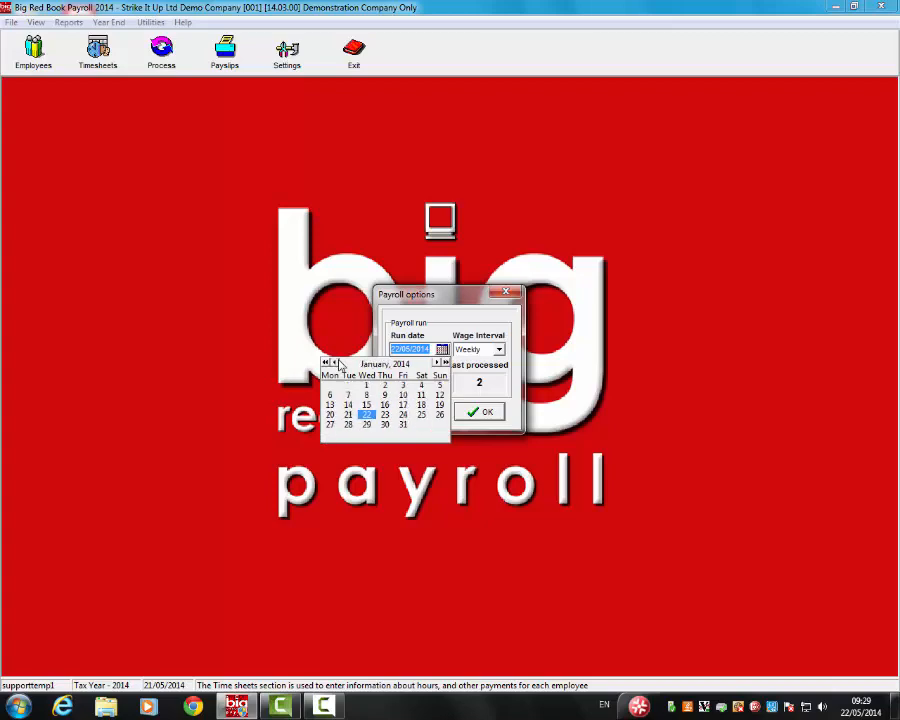
{"action": "left_click", "coordinate": [403, 386]}
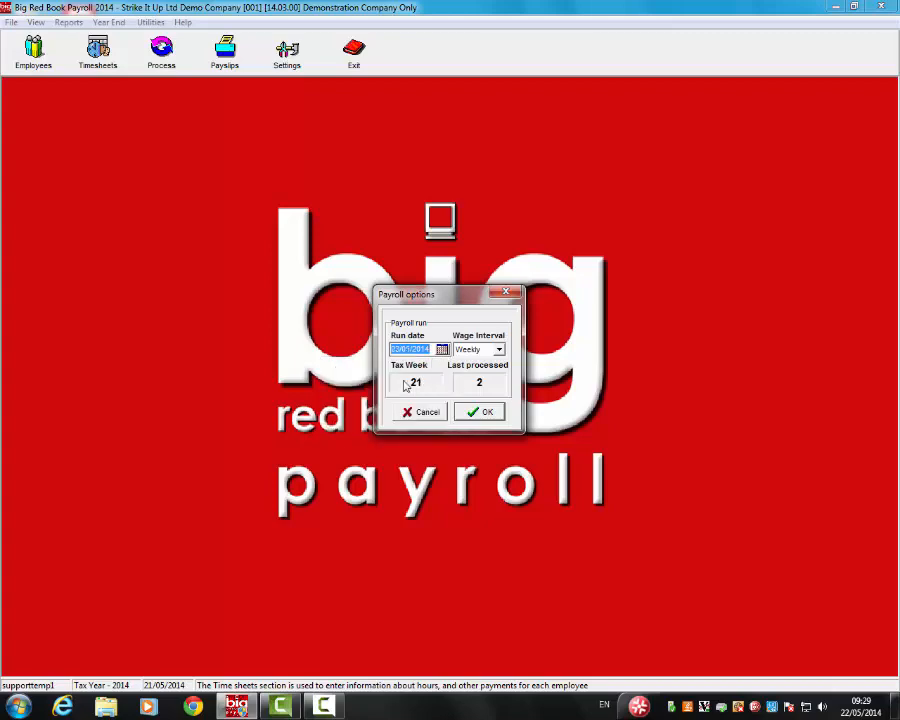
{"action": "left_click", "coordinate": [498, 350]}
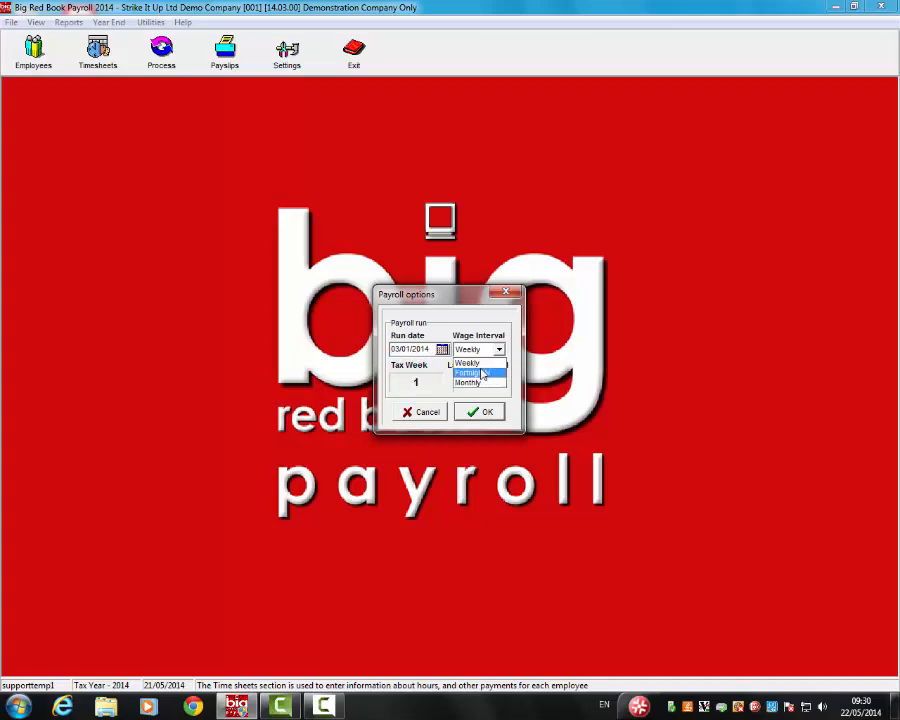
{"action": "left_click", "coordinate": [472, 363]}
{"action": "left_click", "coordinate": [485, 415]}
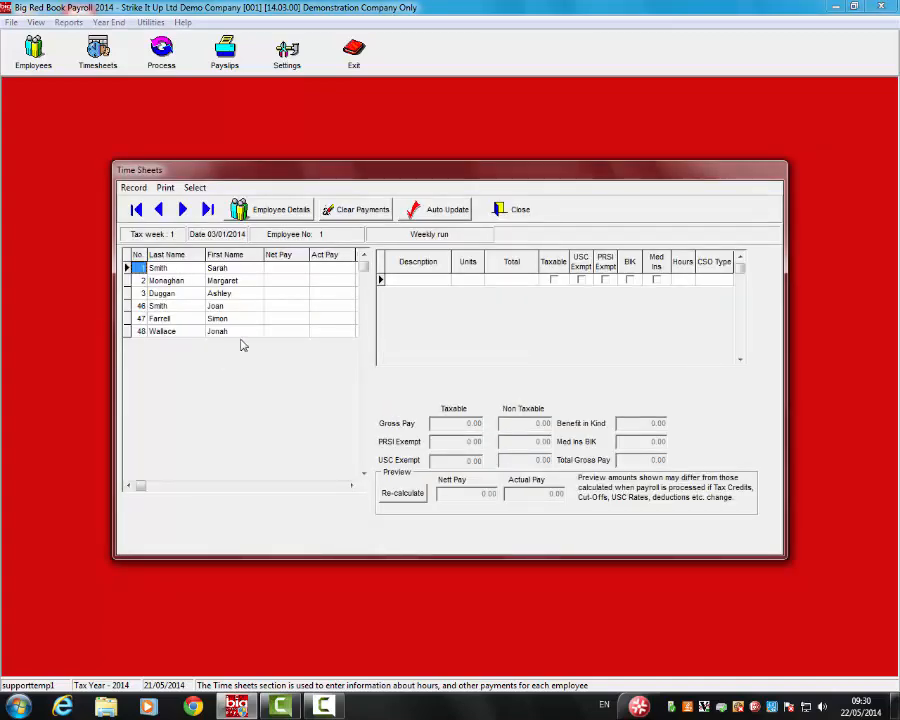
Auto-update this week's pay for all employees and view employees No 2, 46, 47 and 48.
{"action": "left_click", "coordinate": [448, 210]}
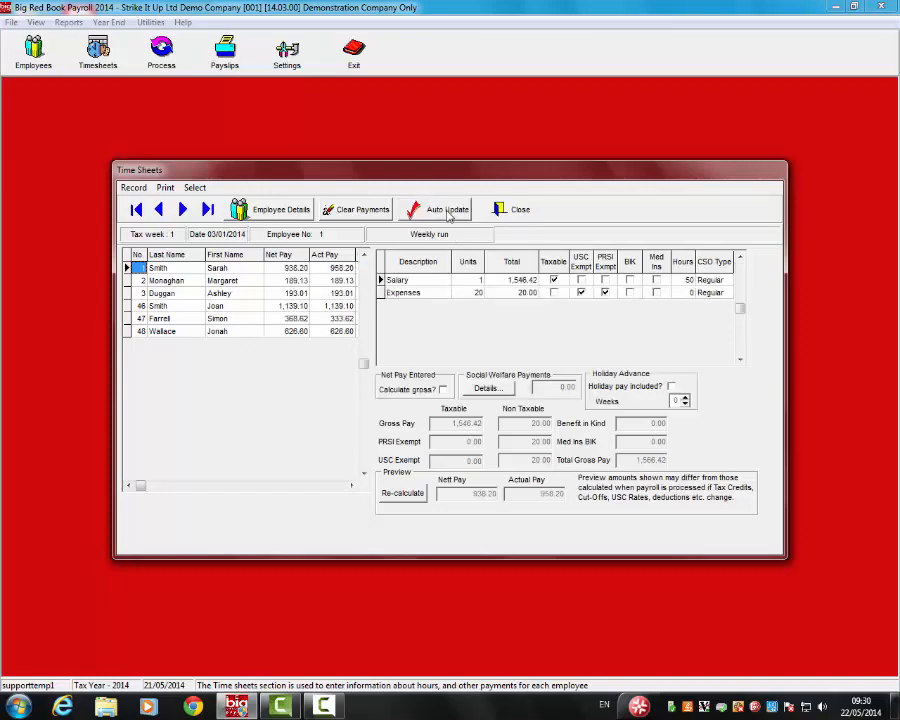
{"action": "left_click", "coordinate": [295, 281]}
{"action": "left_click", "coordinate": [294, 306]}
{"action": "left_click", "coordinate": [295, 318]}
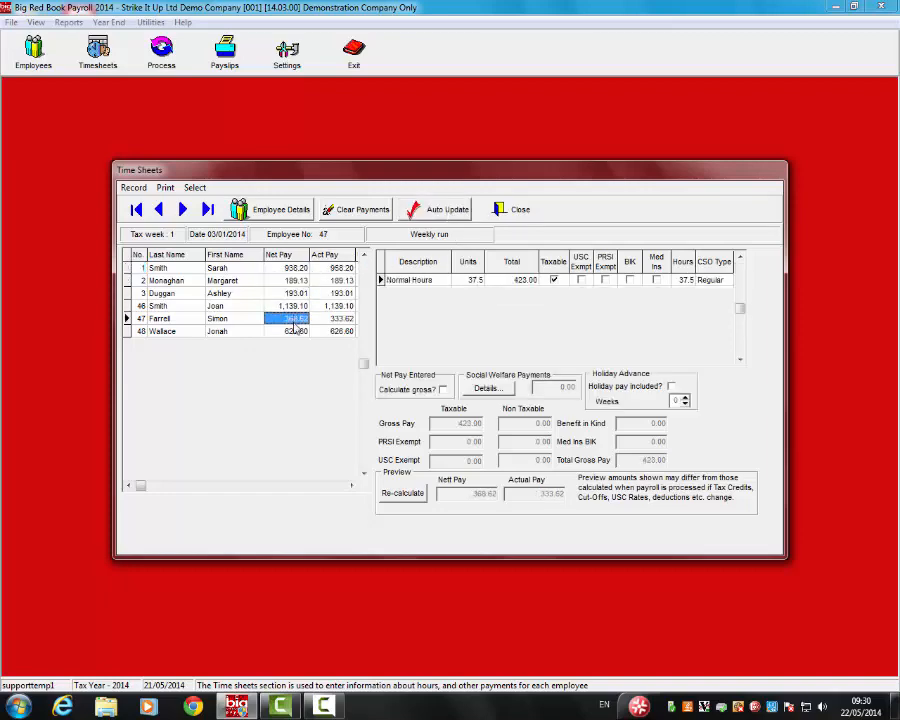
{"action": "left_click", "coordinate": [294, 330]}
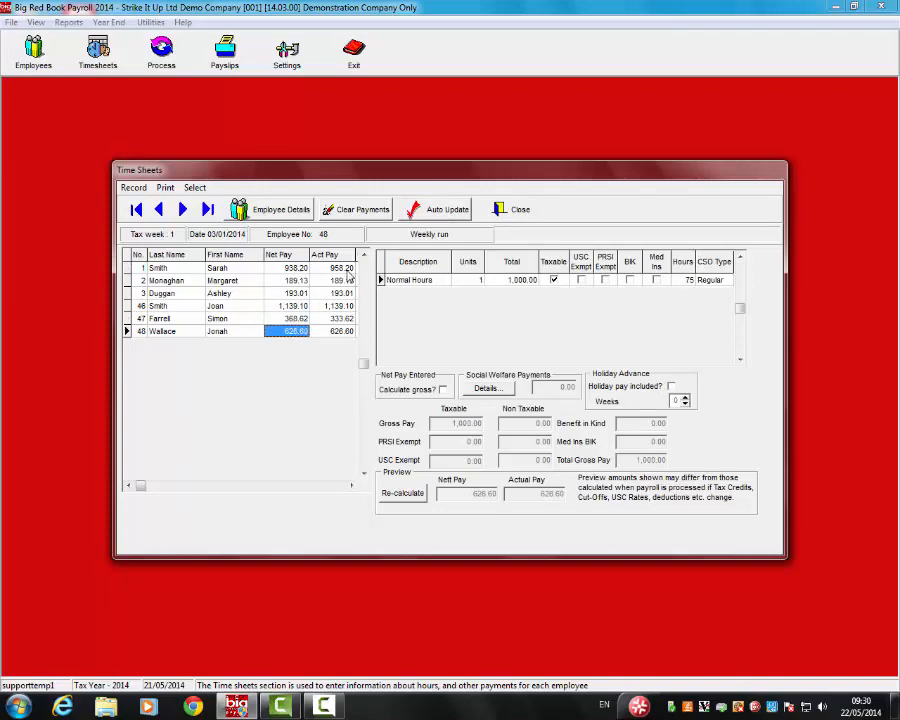
Check actual pay for employees 46-48, then edit employee No 2's Normal Hours payment line.
{"action": "left_click", "coordinate": [341, 306]}
{"action": "left_click", "coordinate": [345, 319]}
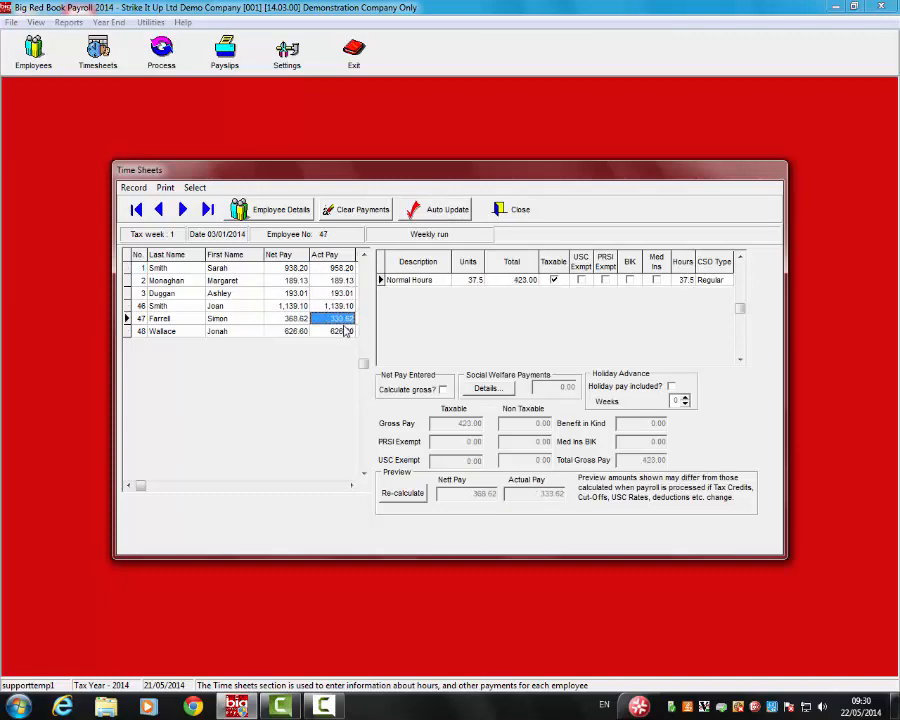
{"action": "left_click", "coordinate": [343, 331]}
{"action": "left_click", "coordinate": [333, 268]}
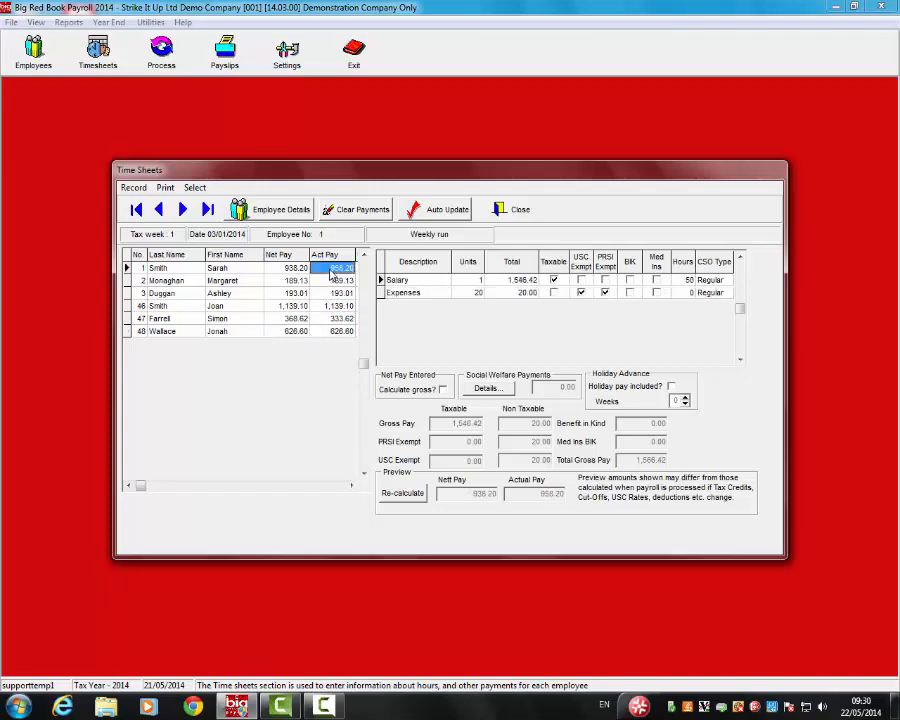
{"action": "left_click", "coordinate": [224, 280]}
{"action": "left_click", "coordinate": [407, 284]}
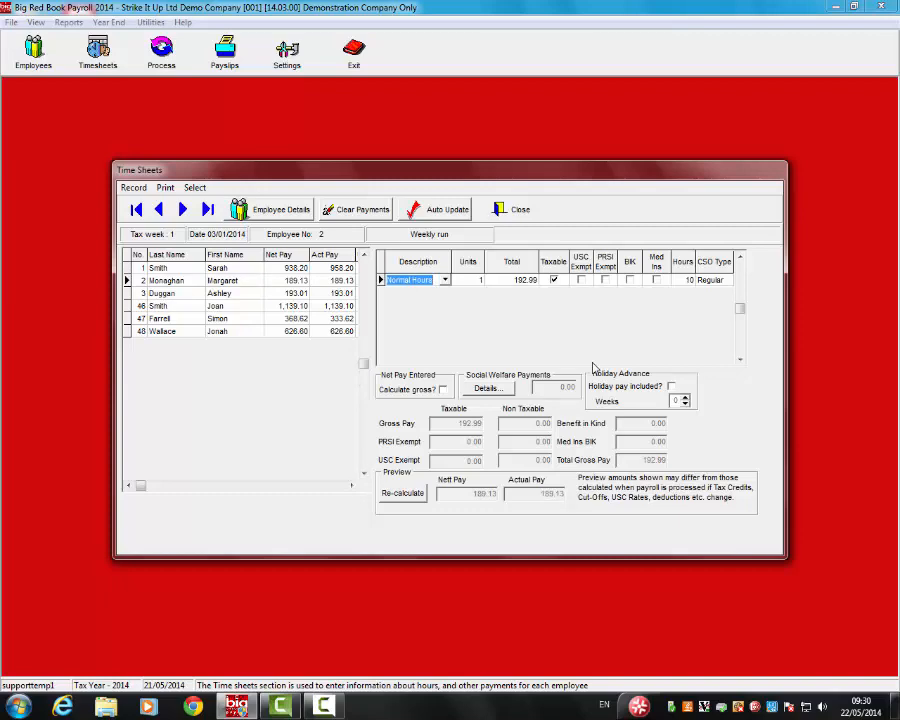
Add a 50-unit Expenses line for employee No 2, recalculate to 239.13, and close time sheets.
{"action": "key", "text": "Insert"}
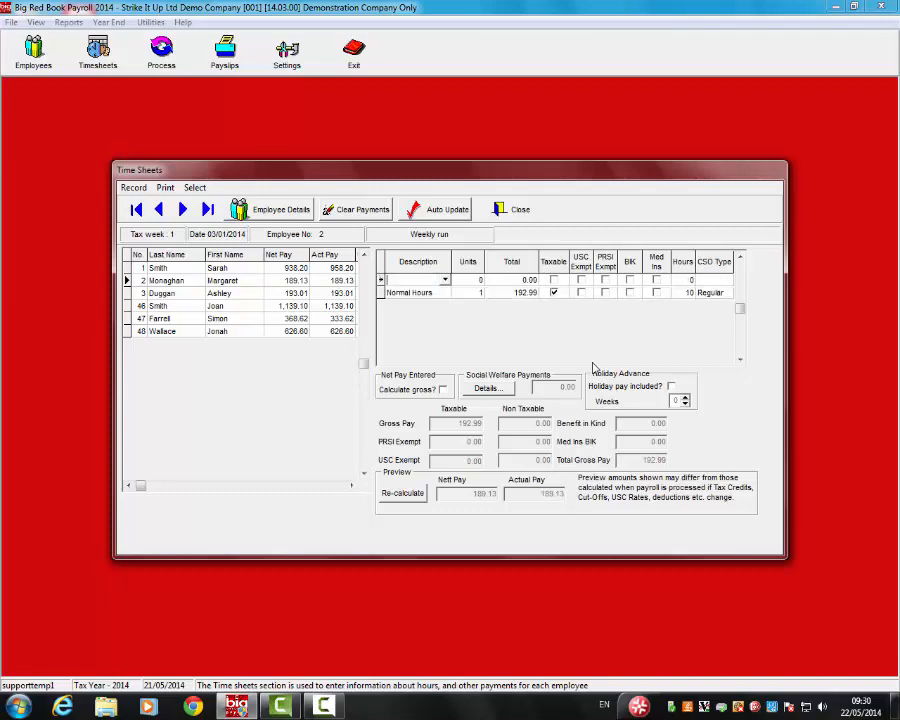
{"action": "left_click", "coordinate": [445, 280]}
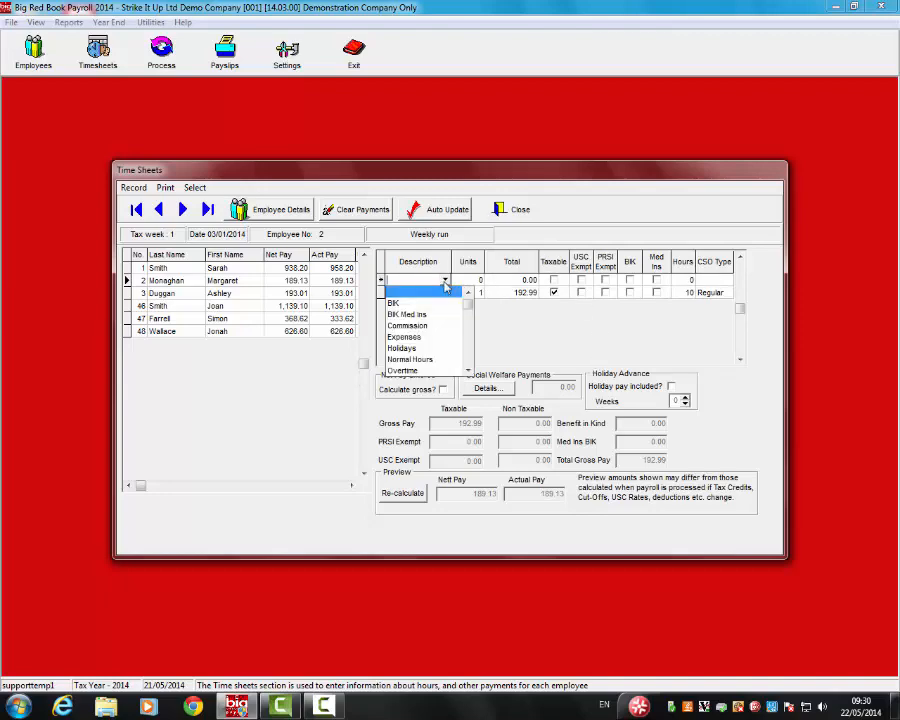
{"action": "left_click", "coordinate": [405, 337]}
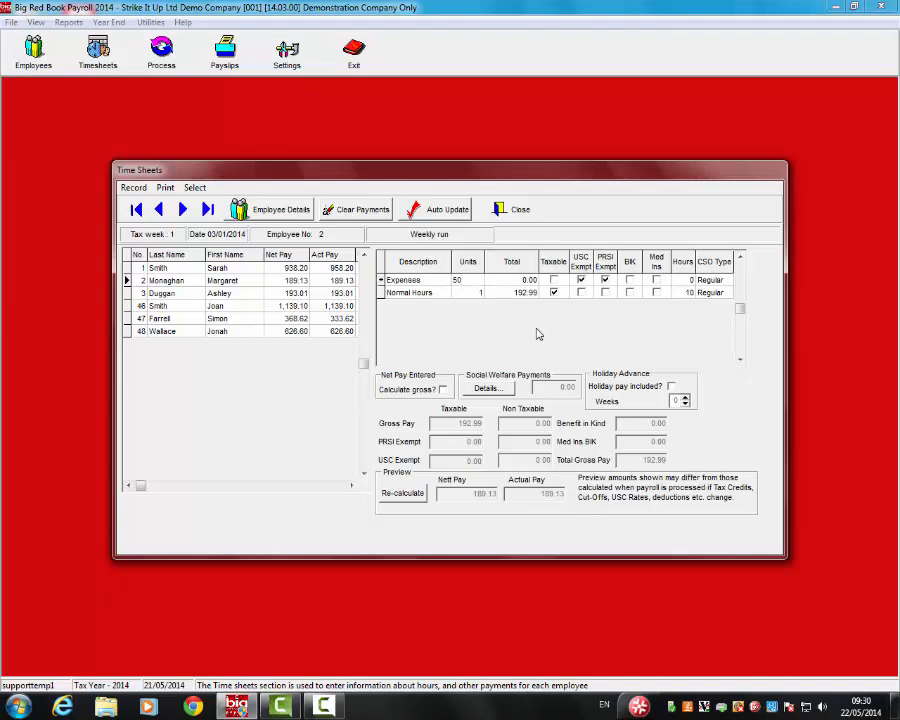
{"action": "key", "text": "Tab"}
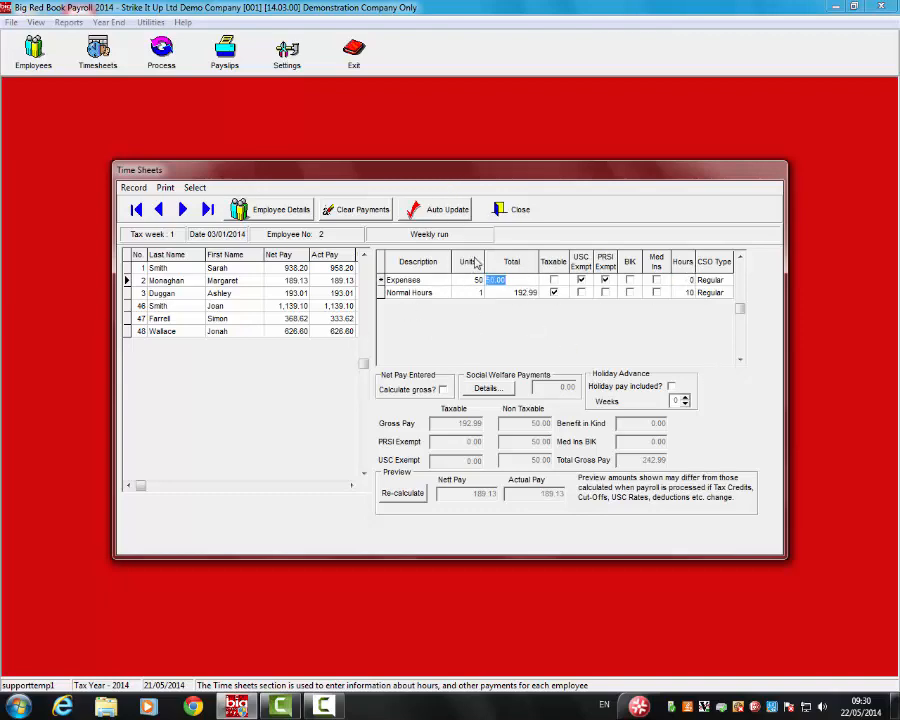
{"action": "left_click", "coordinate": [410, 494]}
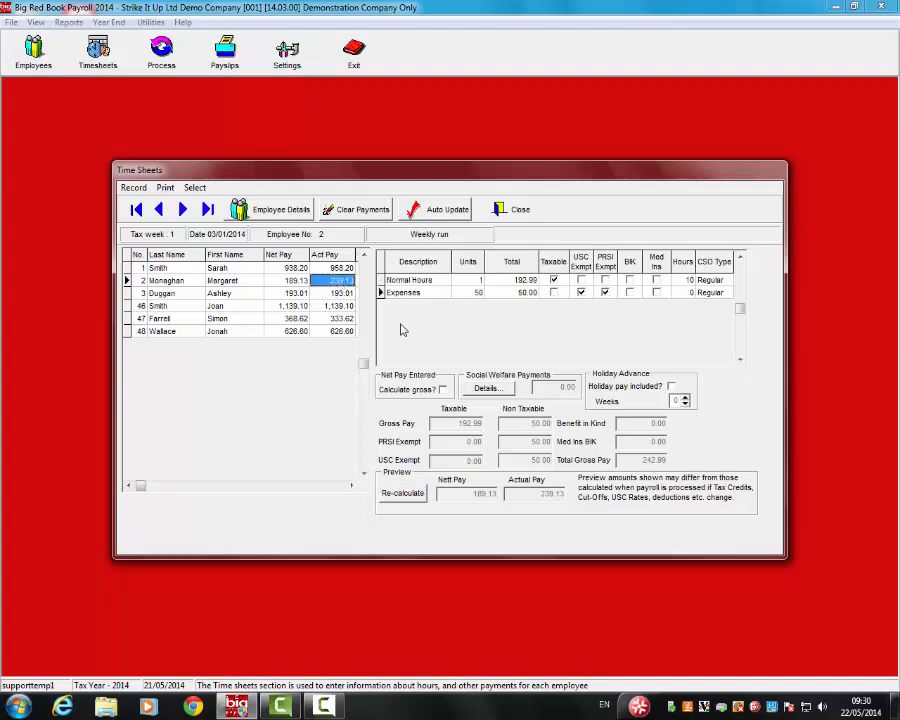
{"action": "left_click", "coordinate": [519, 210]}
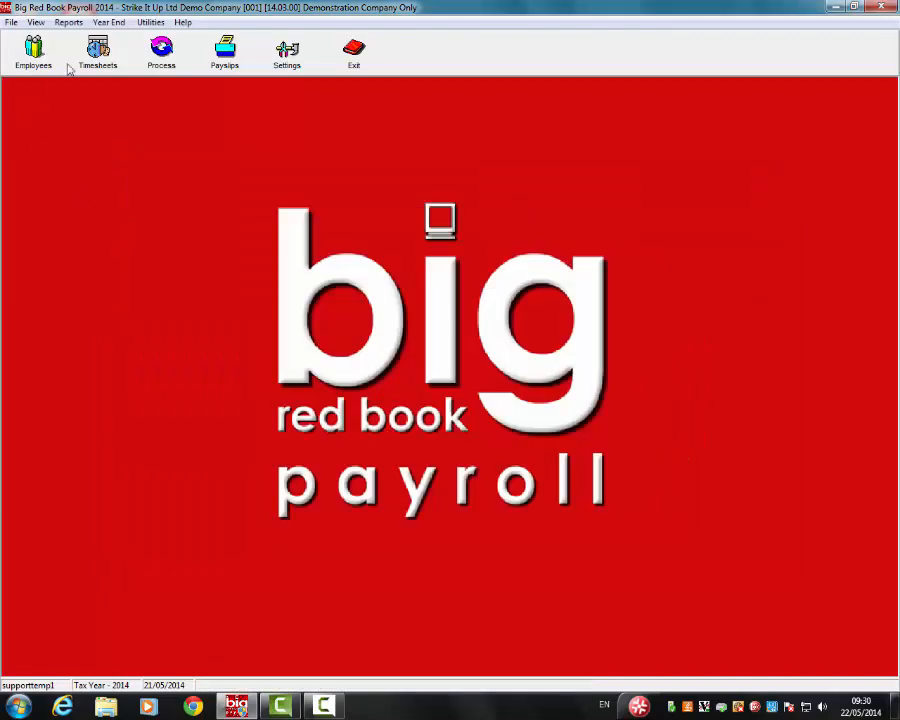
Back up the payroll data to the existing 2014 Backups folder, 55 files saved.
{"action": "left_click", "coordinate": [165, 50]}
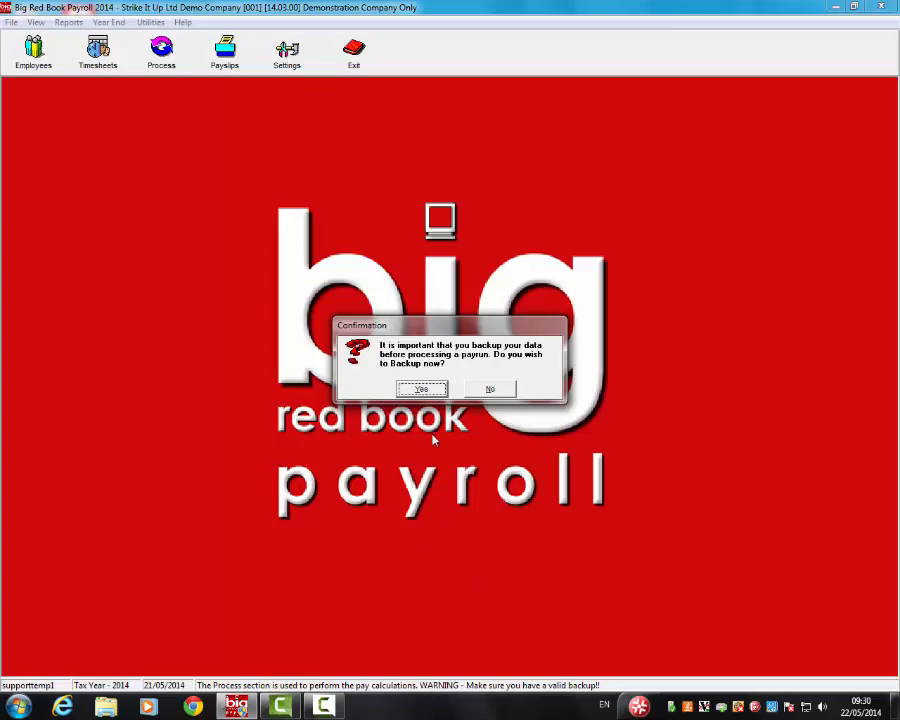
{"action": "left_click", "coordinate": [433, 392]}
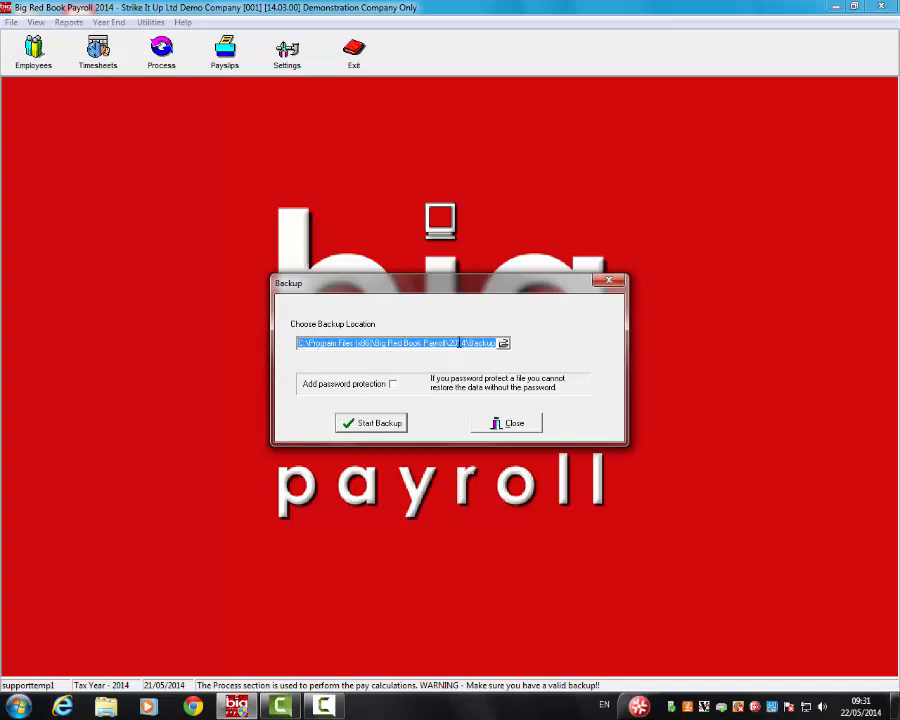
{"action": "left_click", "coordinate": [503, 343]}
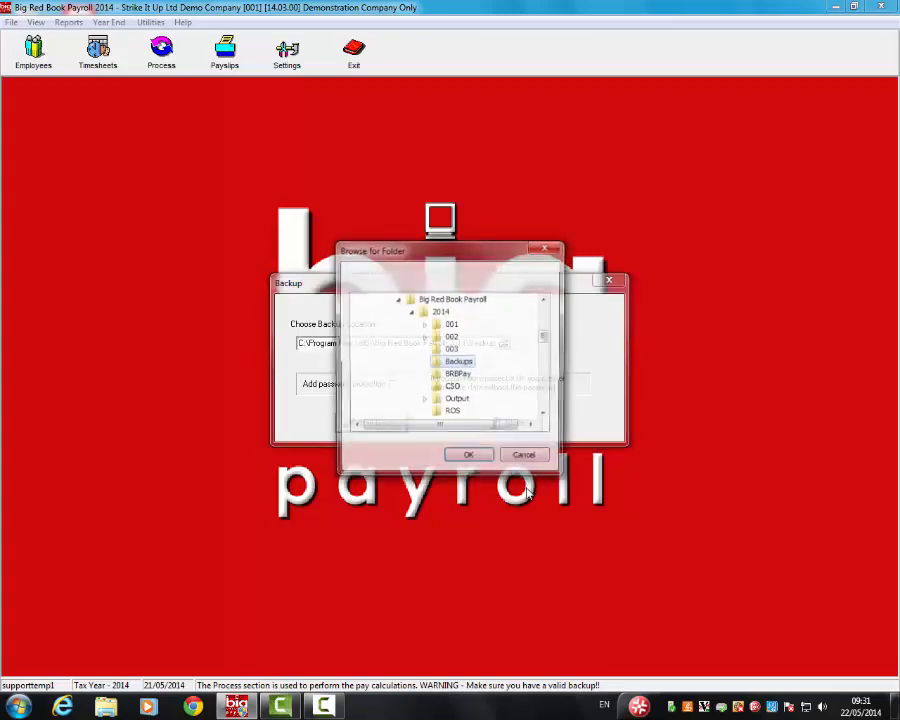
{"action": "left_click_drag", "start_coordinate": [542, 337], "coordinate": [545, 311]}
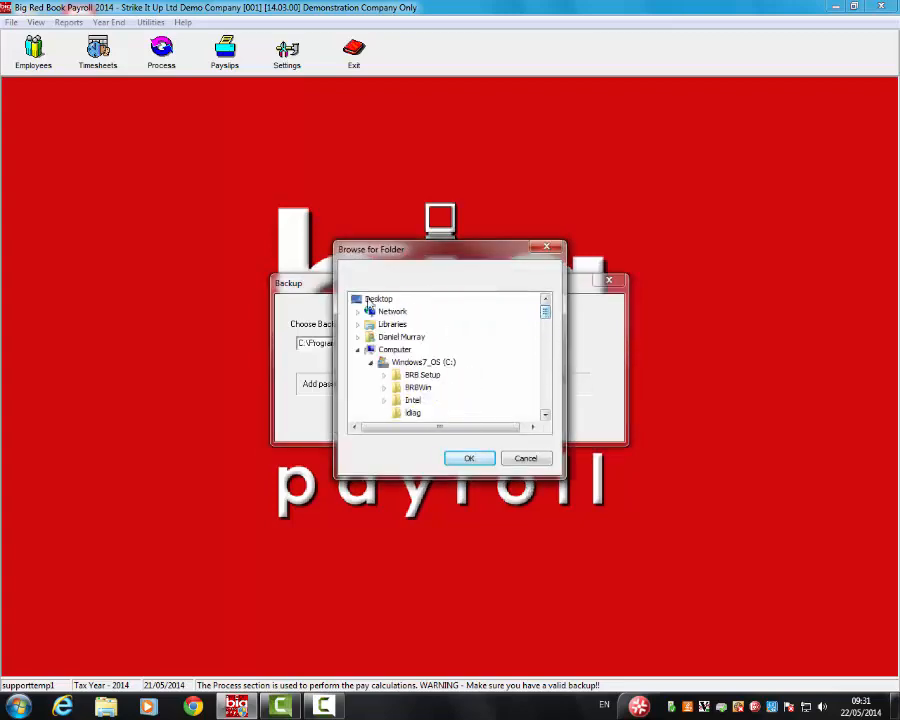
{"action": "left_click", "coordinate": [527, 458]}
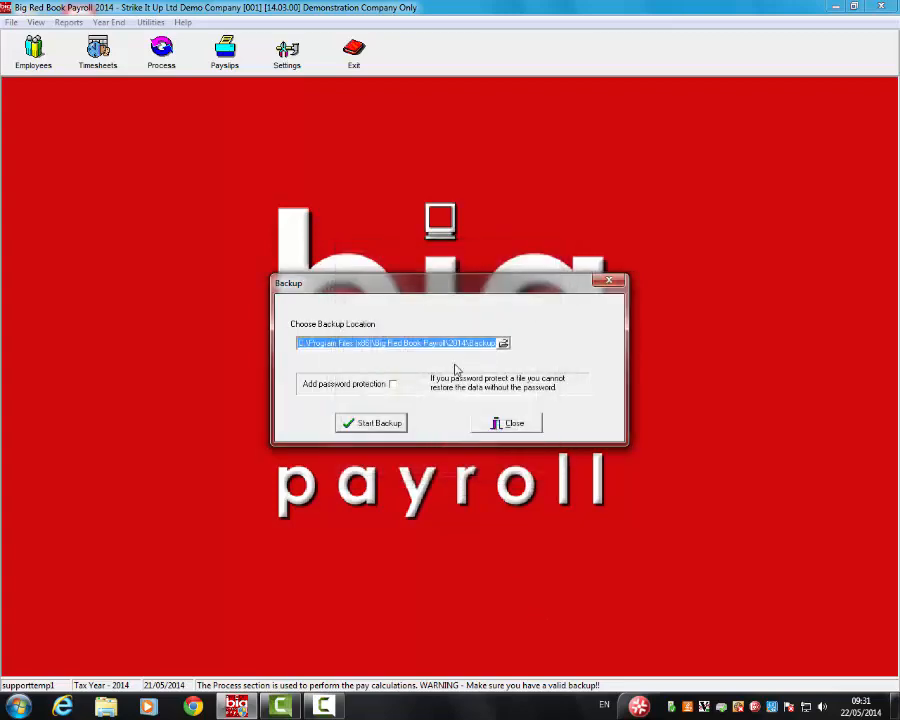
{"action": "left_click", "coordinate": [350, 425]}
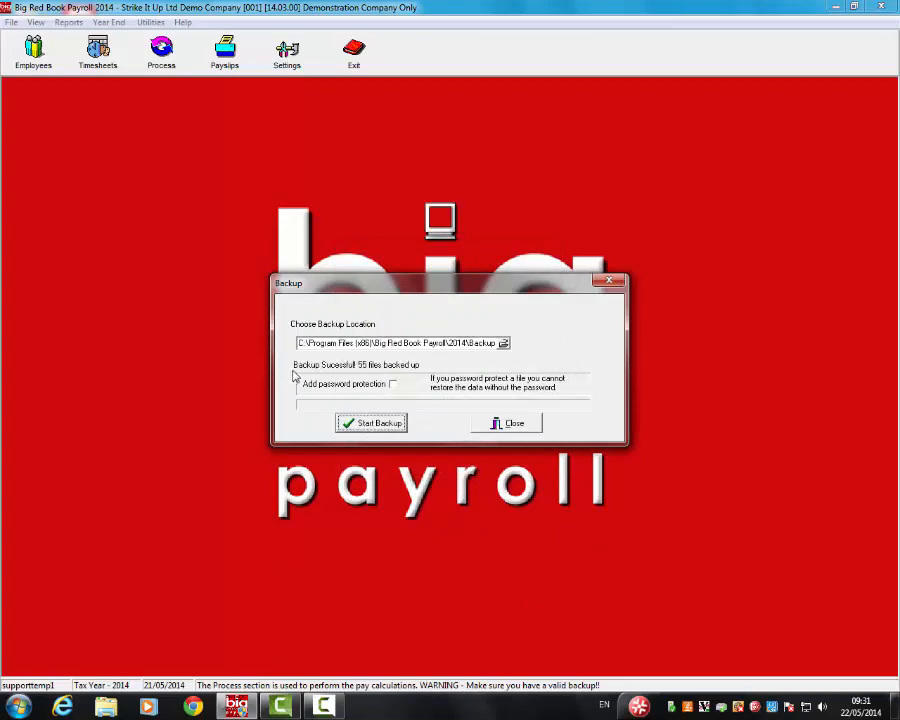
{"action": "left_click", "coordinate": [510, 423]}
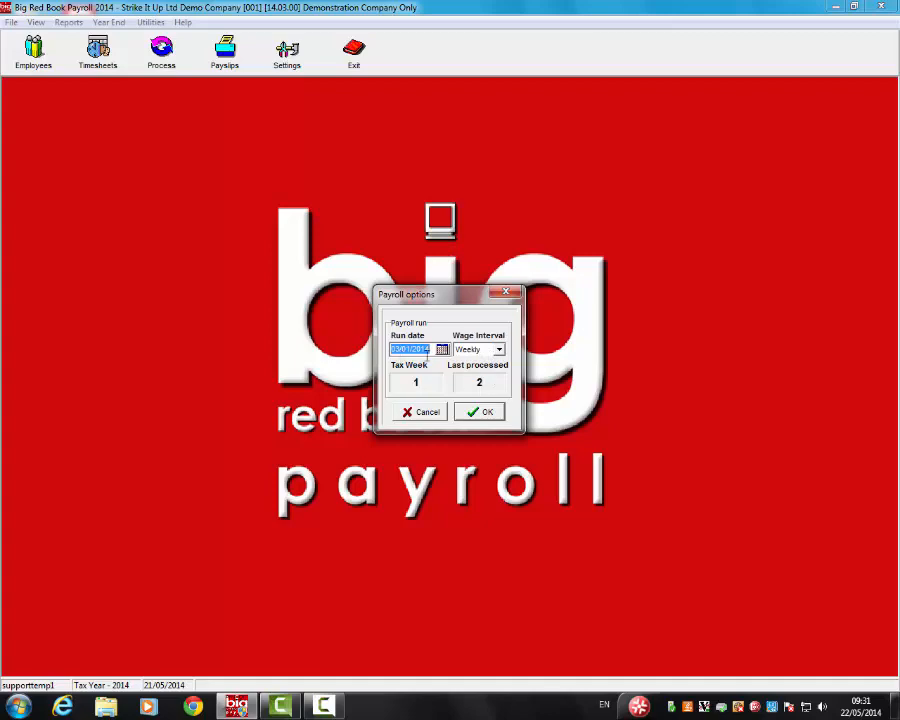
Accept the weekly tax week 1 run settings and view the employees' pay details.
{"action": "left_click", "coordinate": [487, 412]}
{"action": "left_click", "coordinate": [324, 306]}
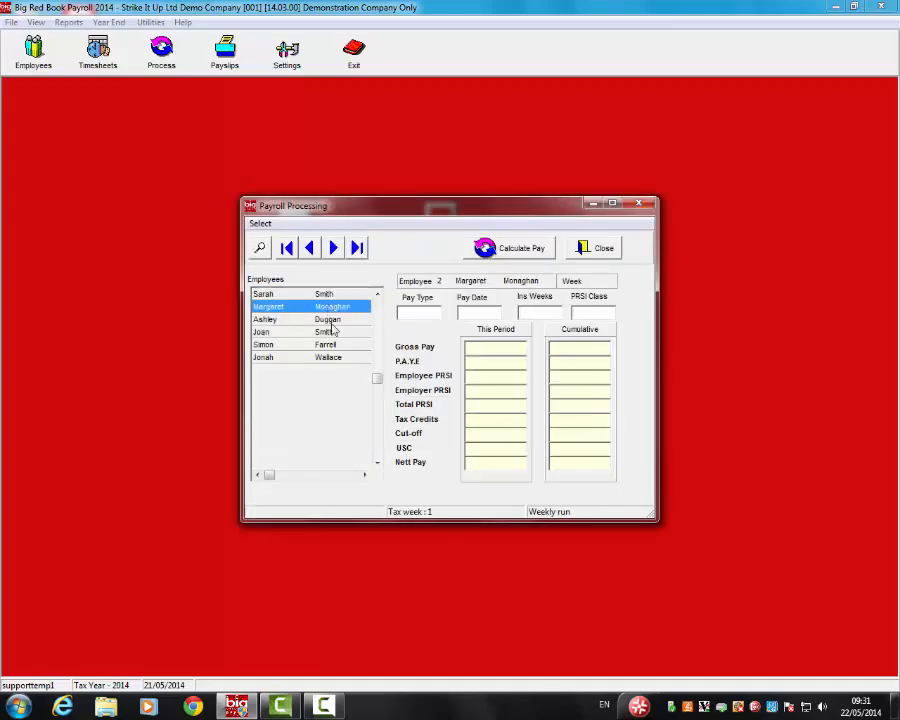
{"action": "left_click", "coordinate": [329, 320]}
{"action": "left_click", "coordinate": [330, 333]}
{"action": "left_click", "coordinate": [331, 357]}
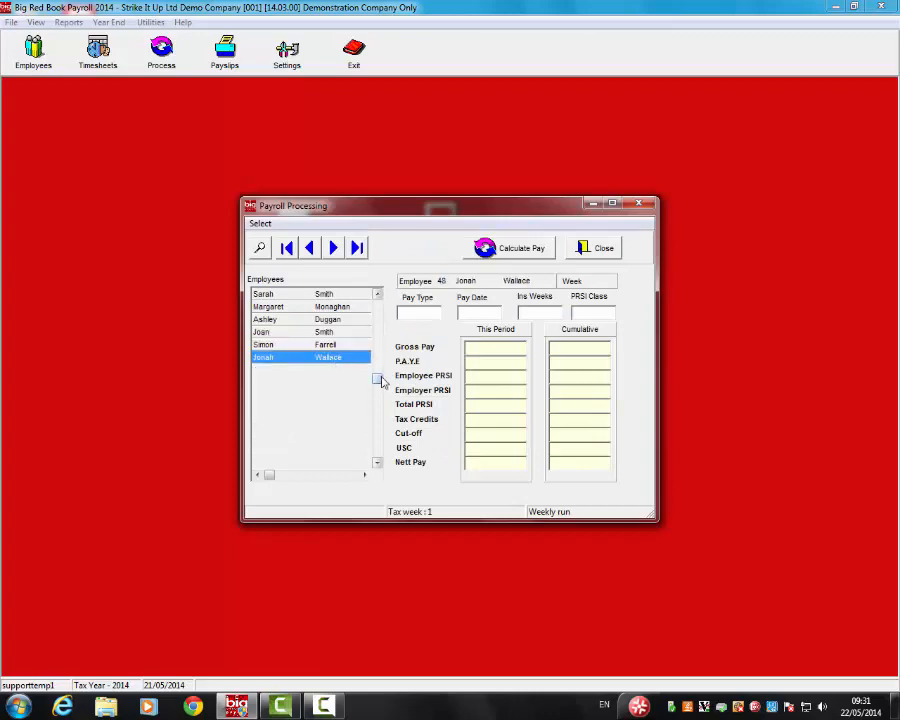
Calculate week 1 pay, review each employee's figures (first nets 938.20), and close processing.
{"action": "left_click", "coordinate": [512, 250]}
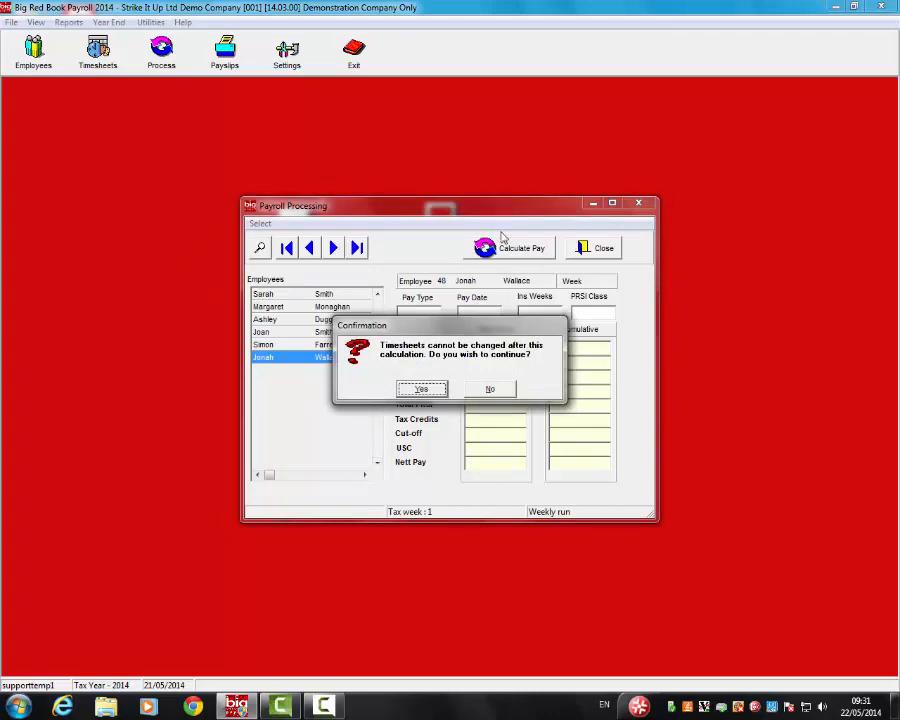
{"action": "left_click", "coordinate": [425, 389]}
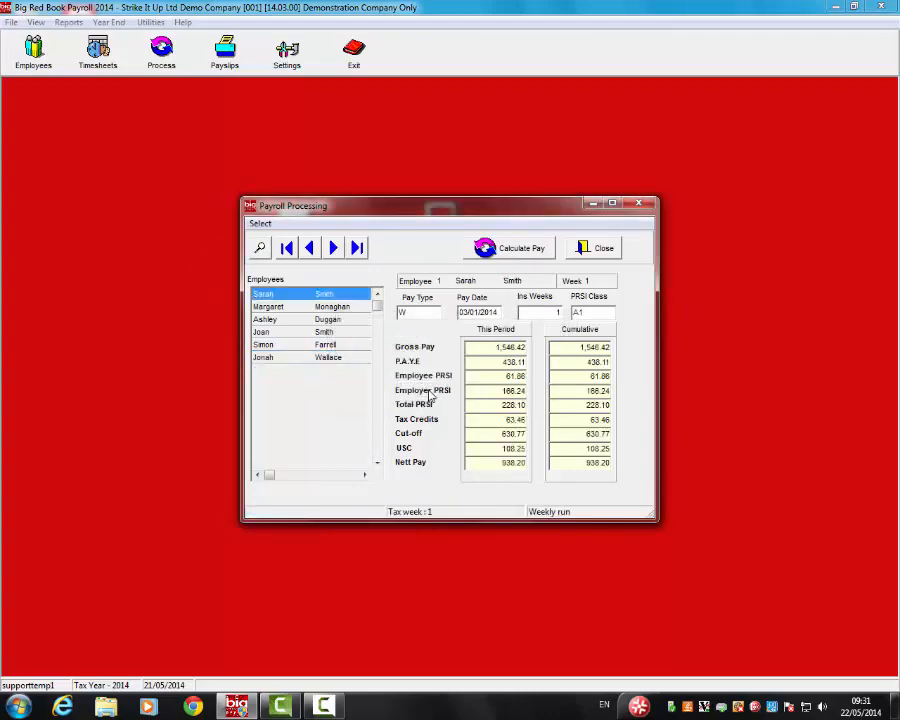
{"action": "left_click", "coordinate": [326, 308]}
{"action": "left_click", "coordinate": [331, 320]}
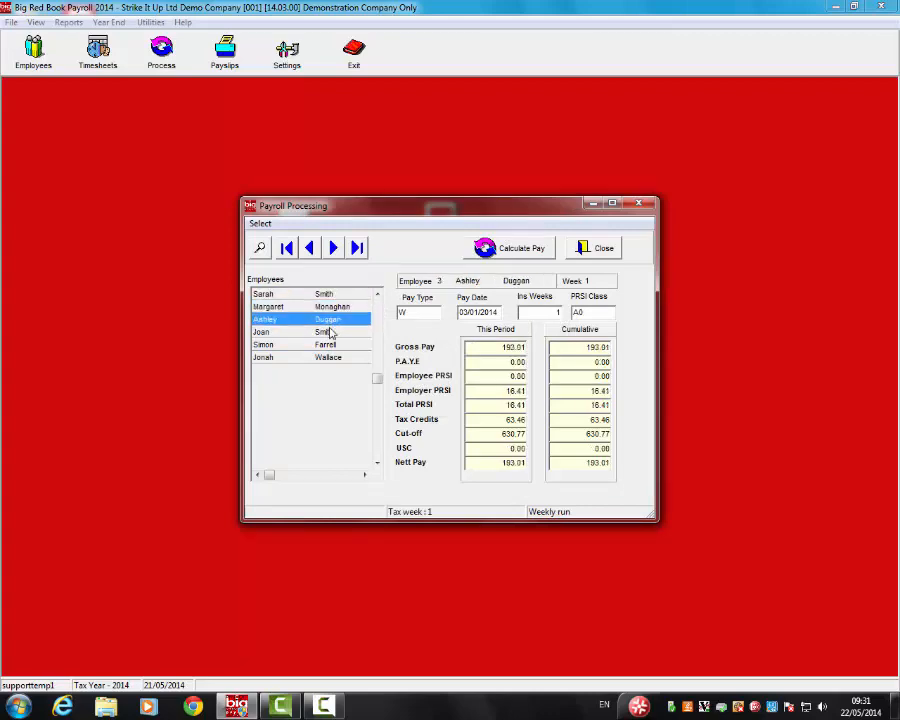
{"action": "left_click", "coordinate": [331, 332]}
{"action": "left_click", "coordinate": [331, 345]}
{"action": "left_click", "coordinate": [331, 357]}
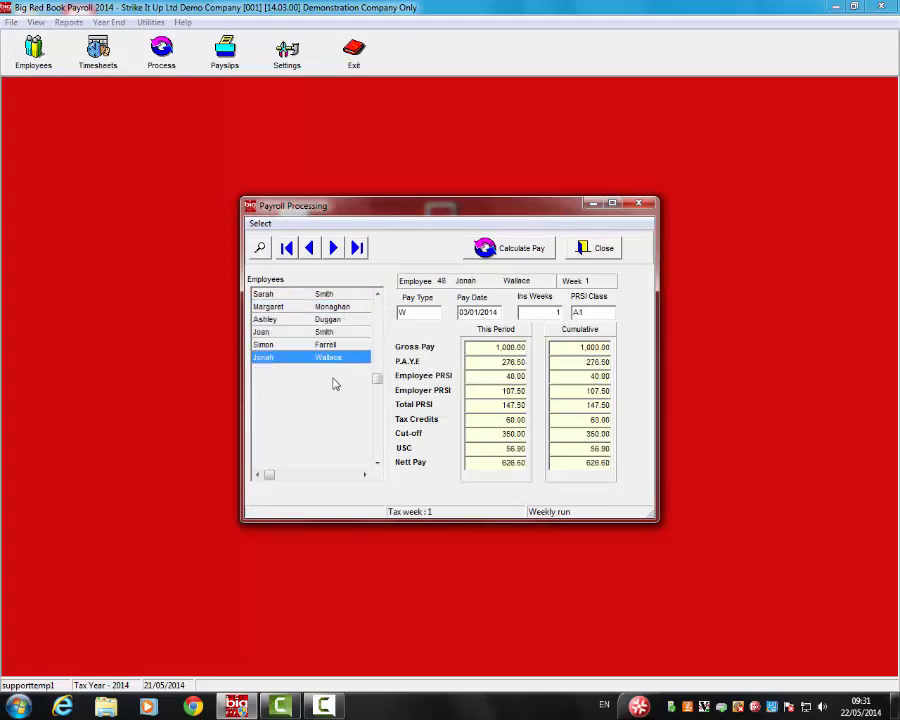
{"action": "left_click", "coordinate": [336, 295]}
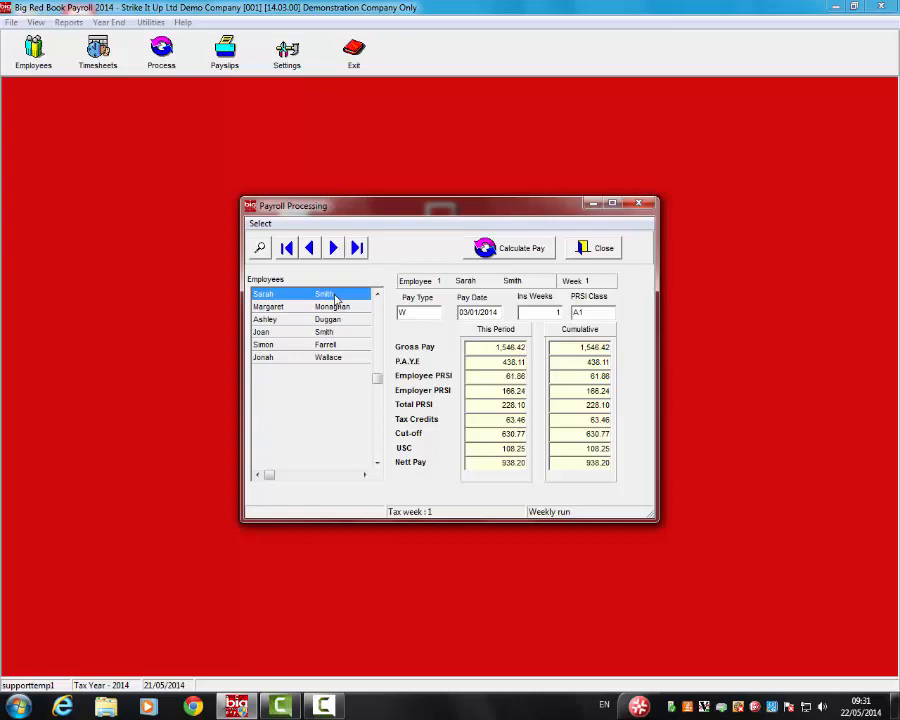
{"action": "left_click", "coordinate": [598, 248]}
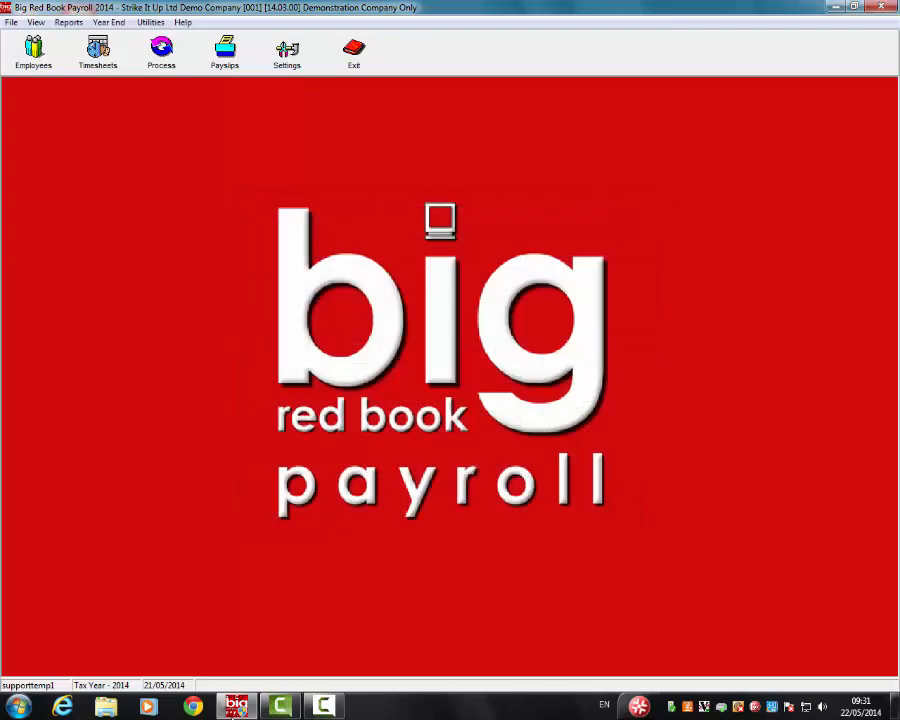
Set up Weekly week 1 payslips for printing with all six employees selected.
{"action": "left_click", "coordinate": [224, 50]}
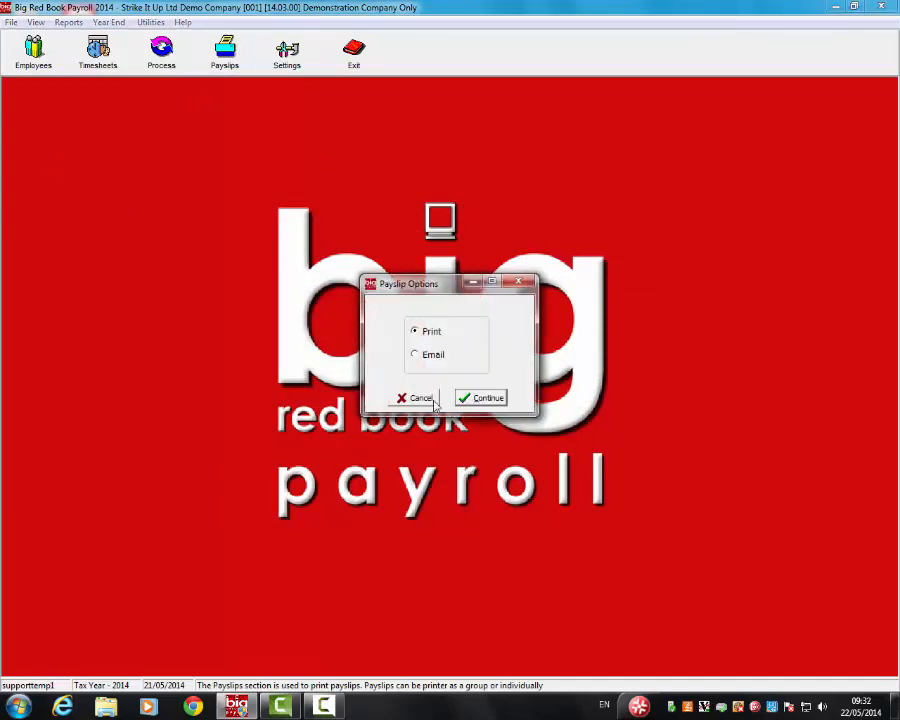
{"action": "left_click", "coordinate": [478, 399]}
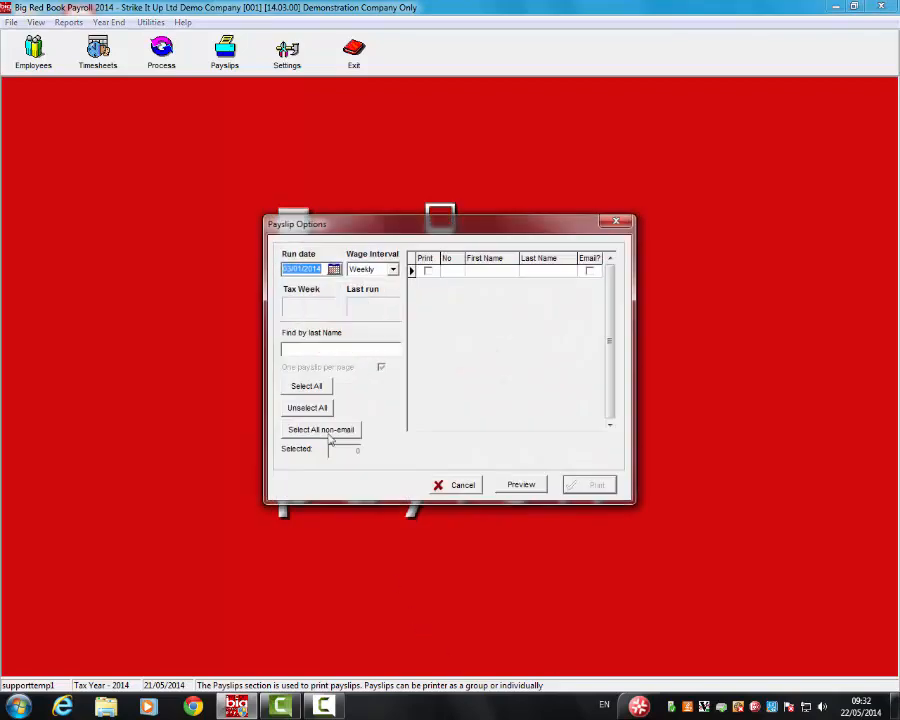
{"action": "left_click", "coordinate": [393, 270]}
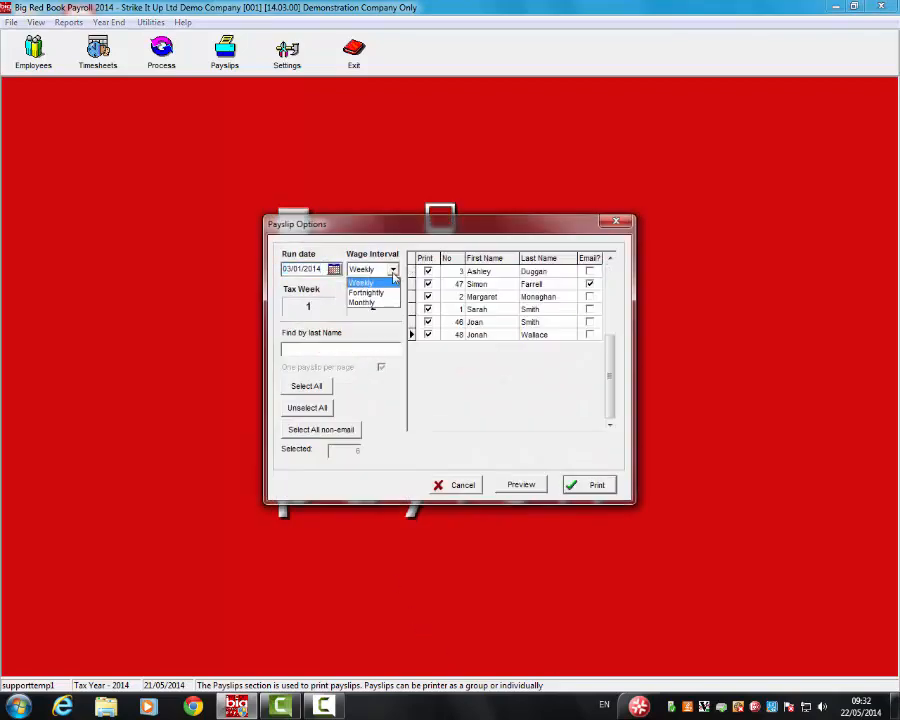
{"action": "left_click", "coordinate": [365, 281]}
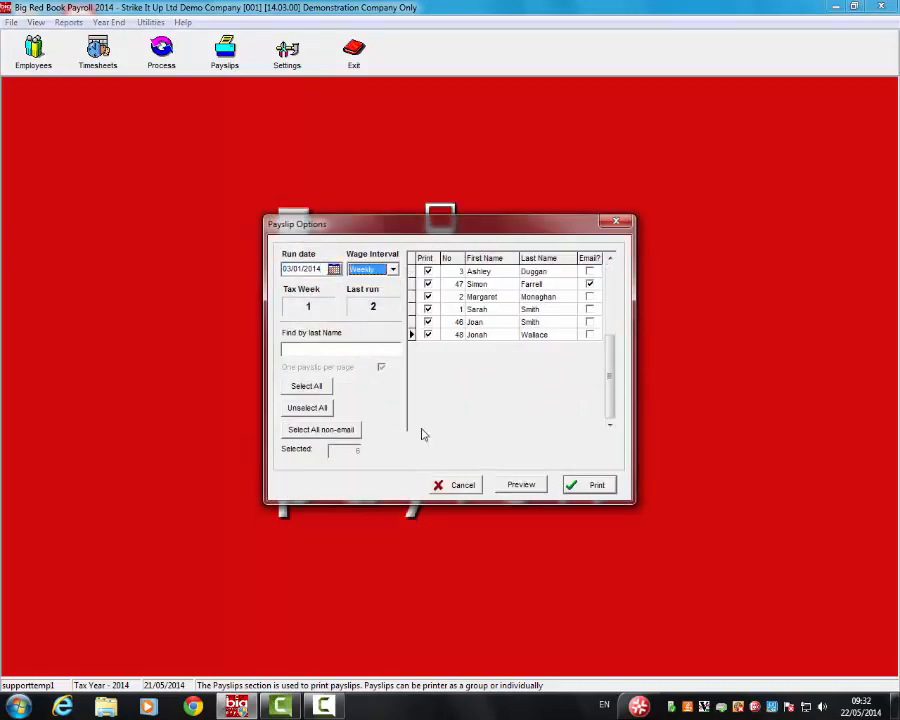
{"action": "left_click", "coordinate": [592, 285]}
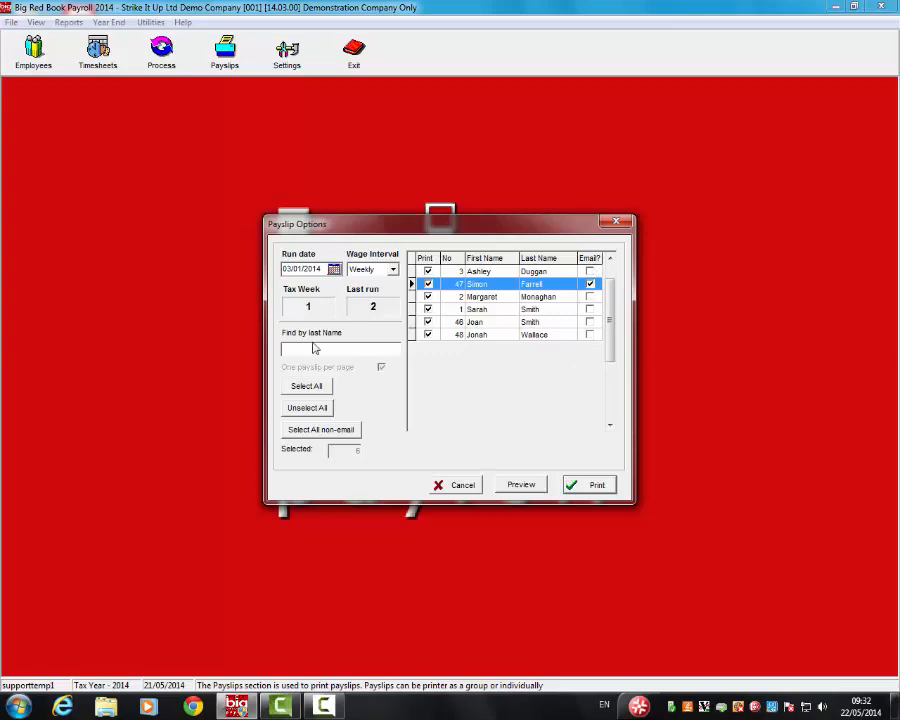
{"action": "left_click", "coordinate": [300, 407]}
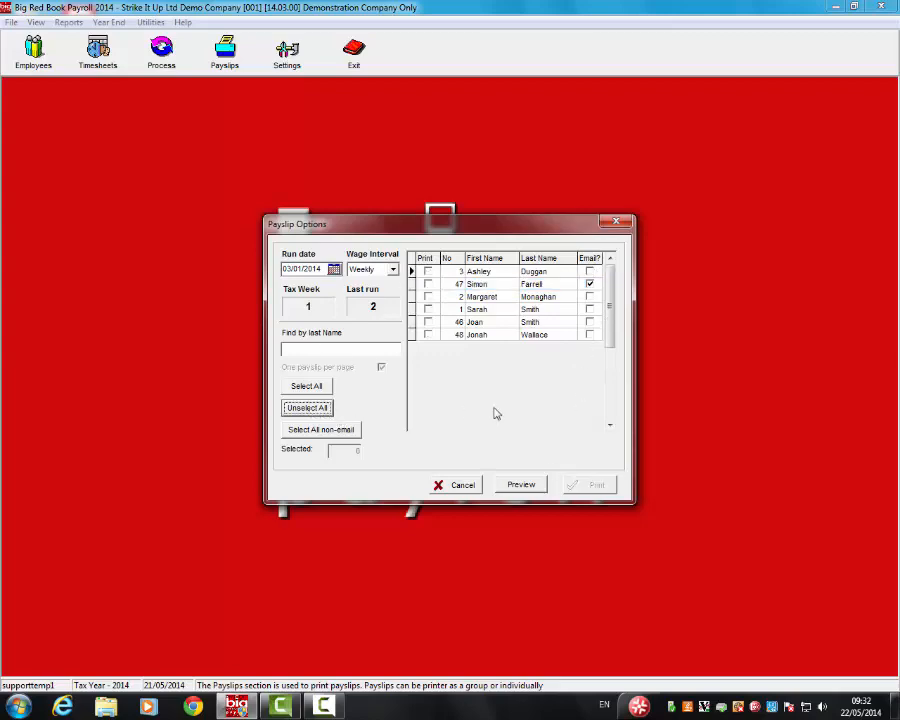
{"action": "left_click", "coordinate": [428, 271]}
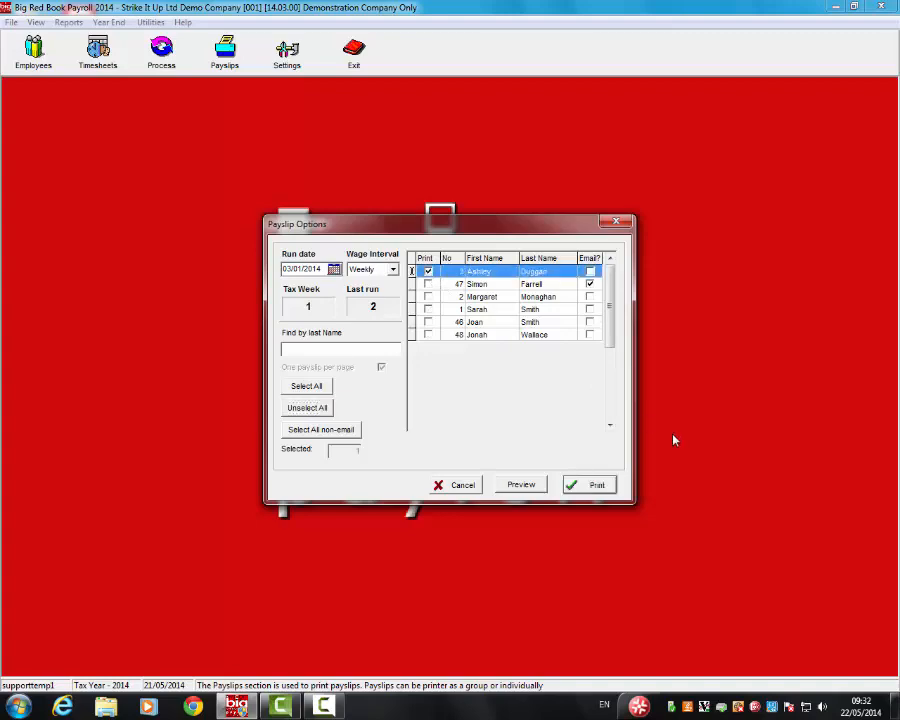
{"action": "left_click", "coordinate": [310, 386]}
Preview the six week 1 payslips, closing each preview in turn.
{"action": "left_click", "coordinate": [518, 485]}
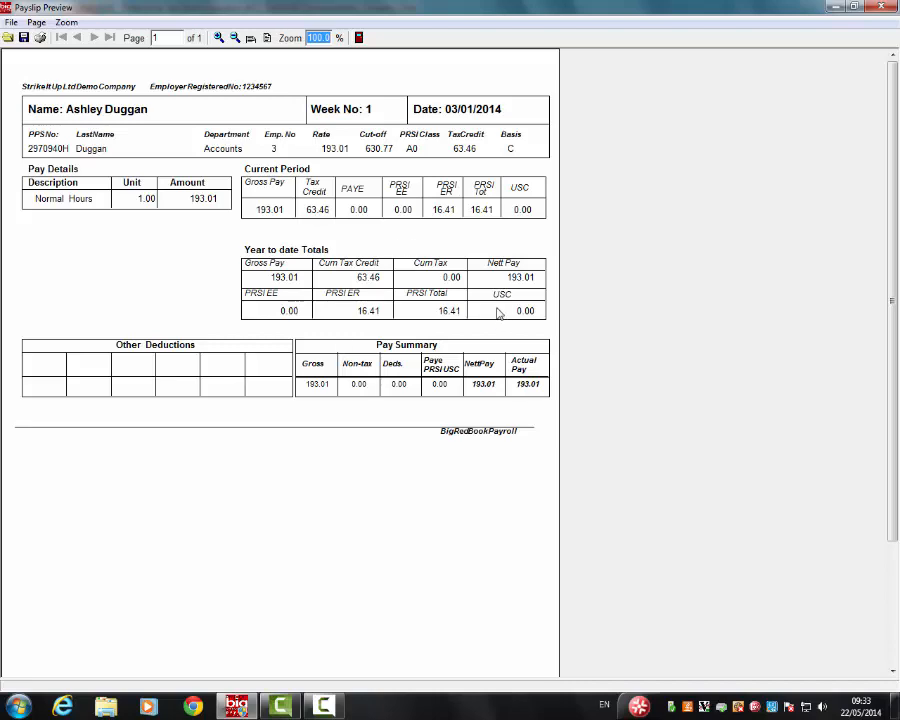
{"action": "left_click", "coordinate": [881, 7]}
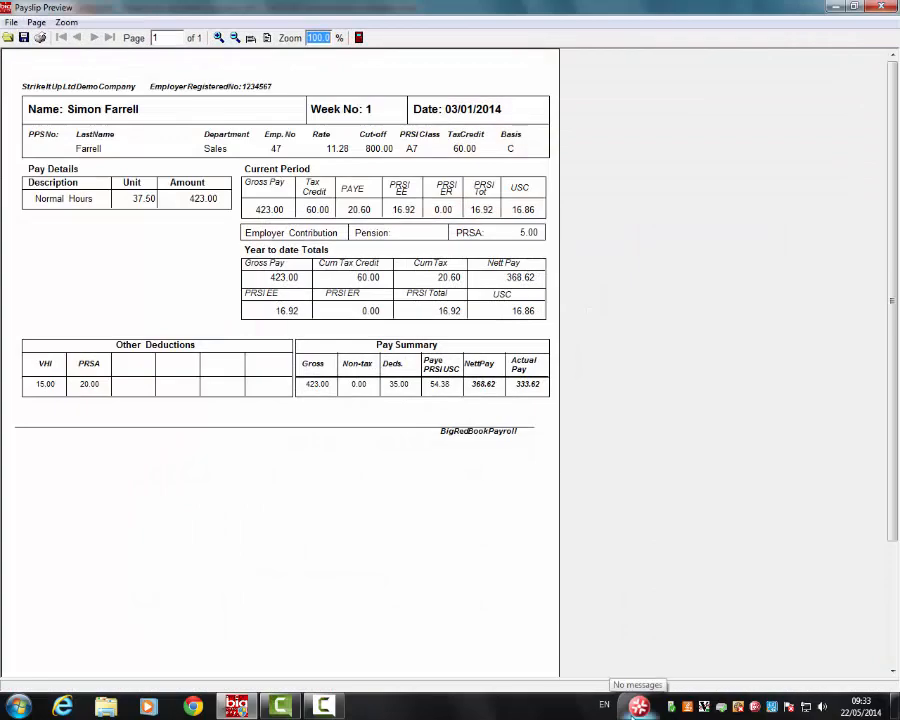
{"action": "left_click", "coordinate": [882, 7]}
{"action": "left_click", "coordinate": [888, 9]}
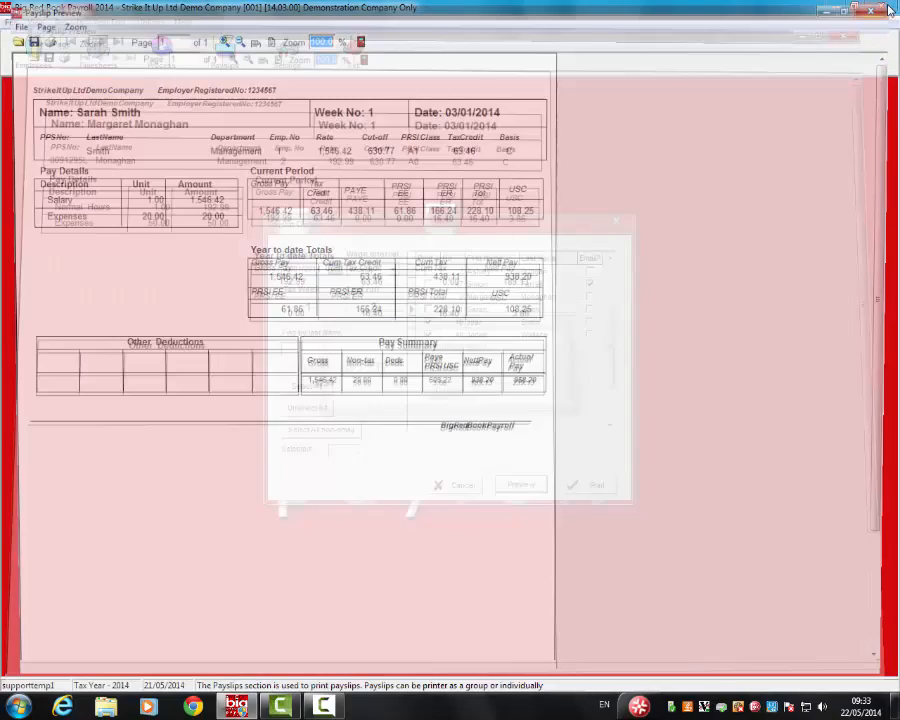
{"action": "left_click", "coordinate": [888, 9]}
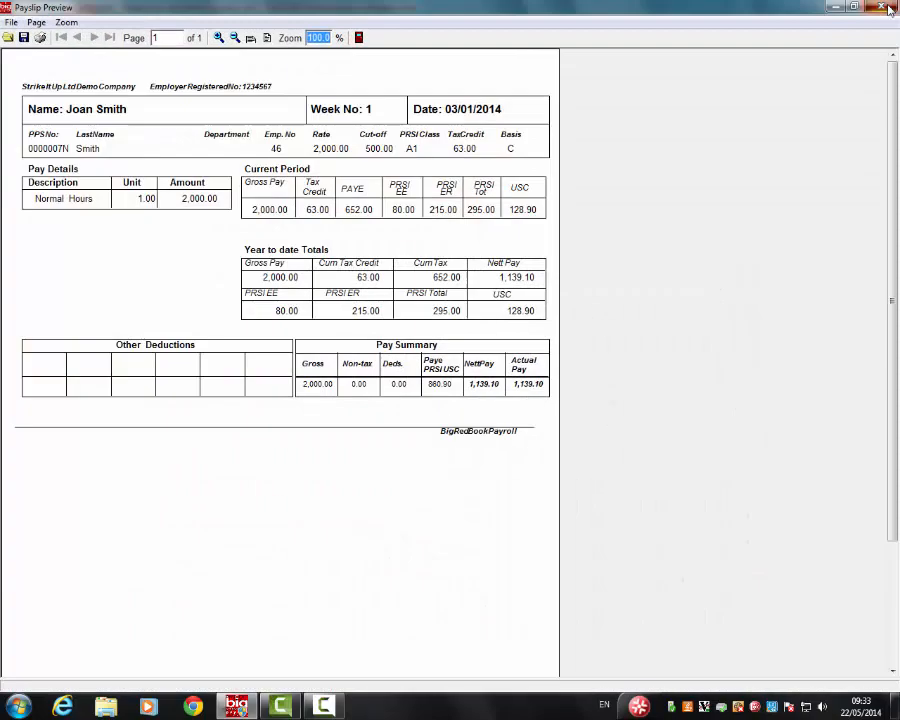
{"action": "left_click", "coordinate": [888, 9]}
{"action": "left_click", "coordinate": [888, 9]}
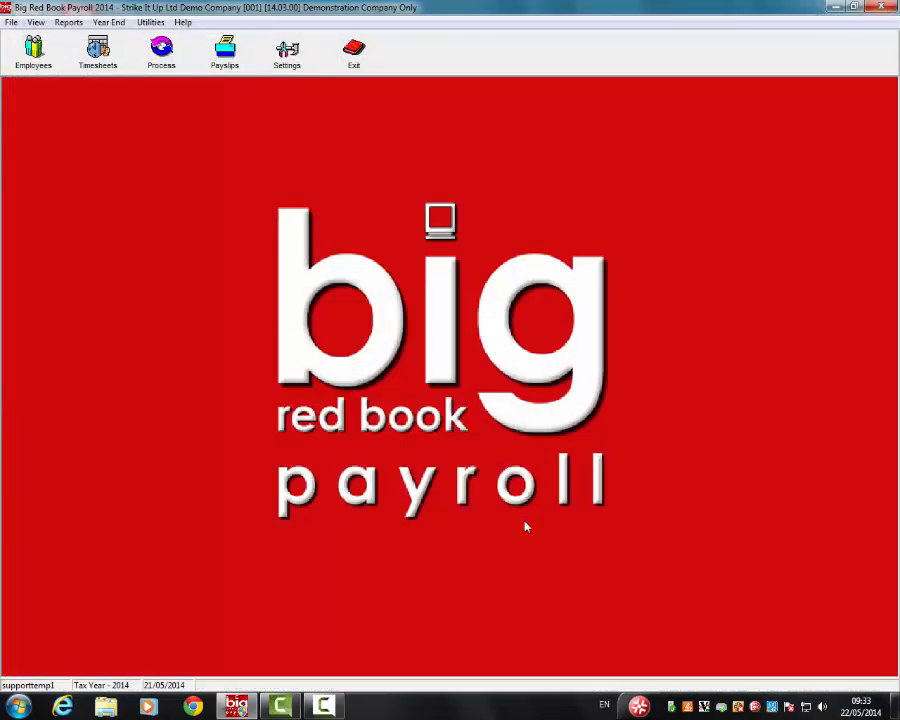